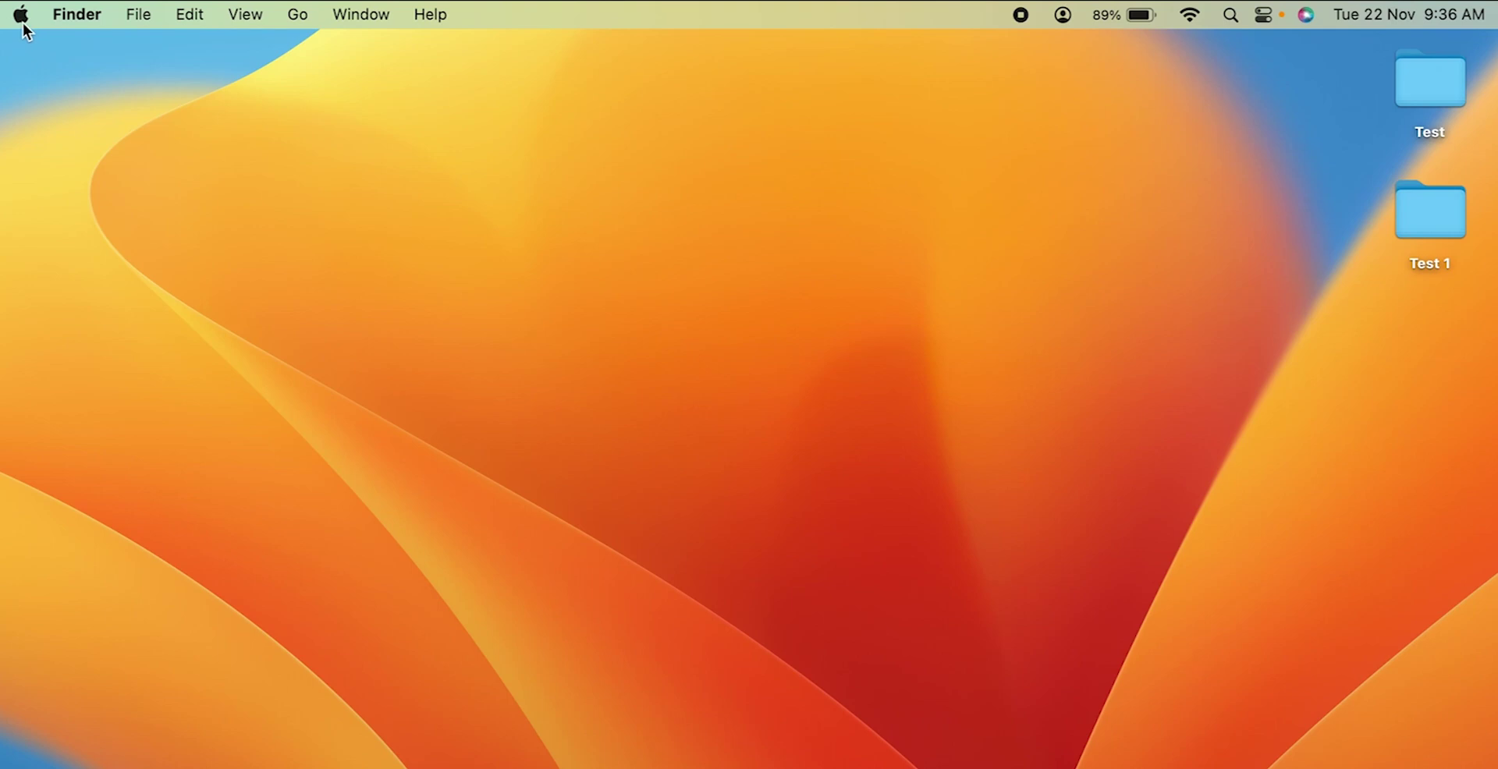
# Step: Open System Settings from the Apple menu and scroll the sidebar down toward Users & Groups
pyautogui.click(22, 16)
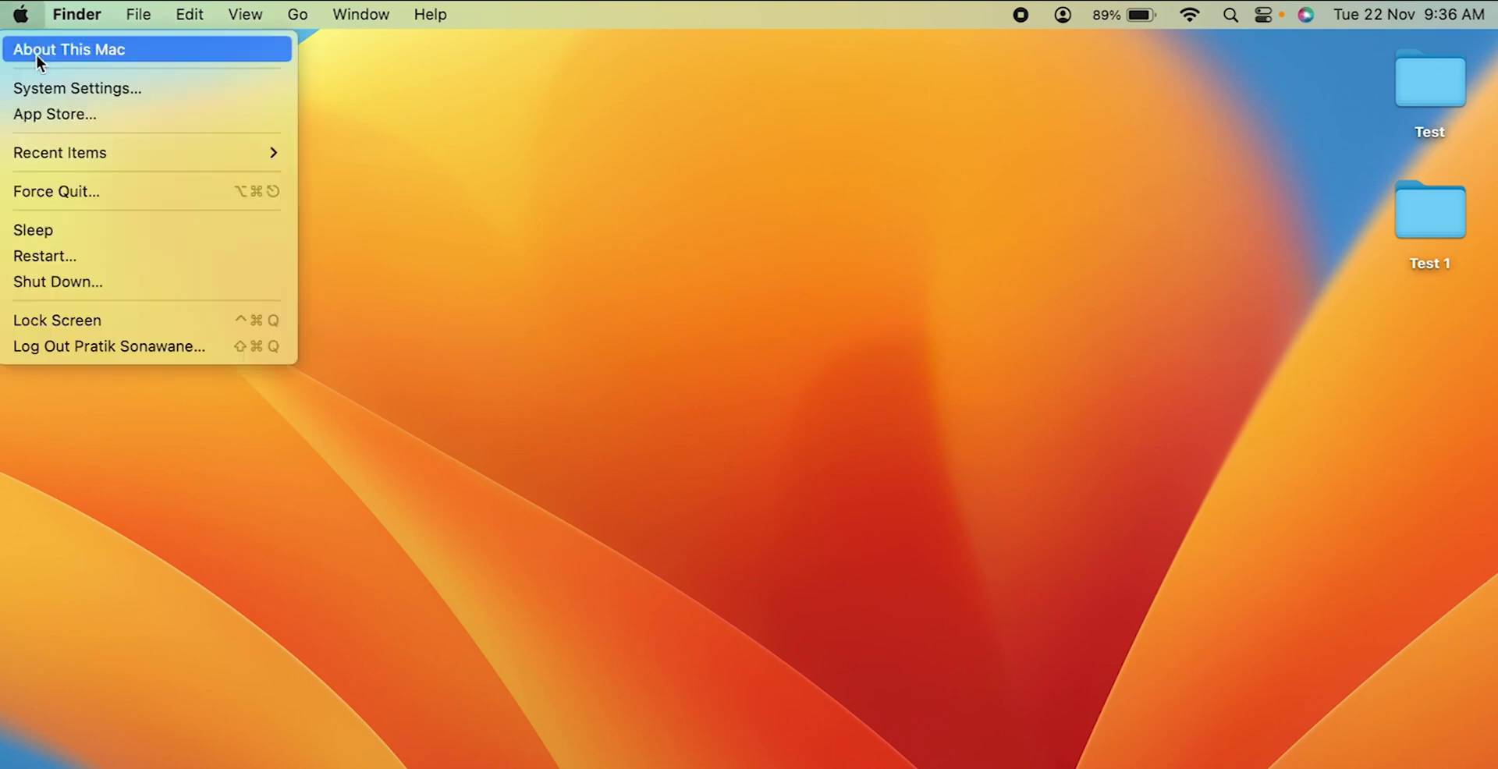
pyautogui.click(173, 89)
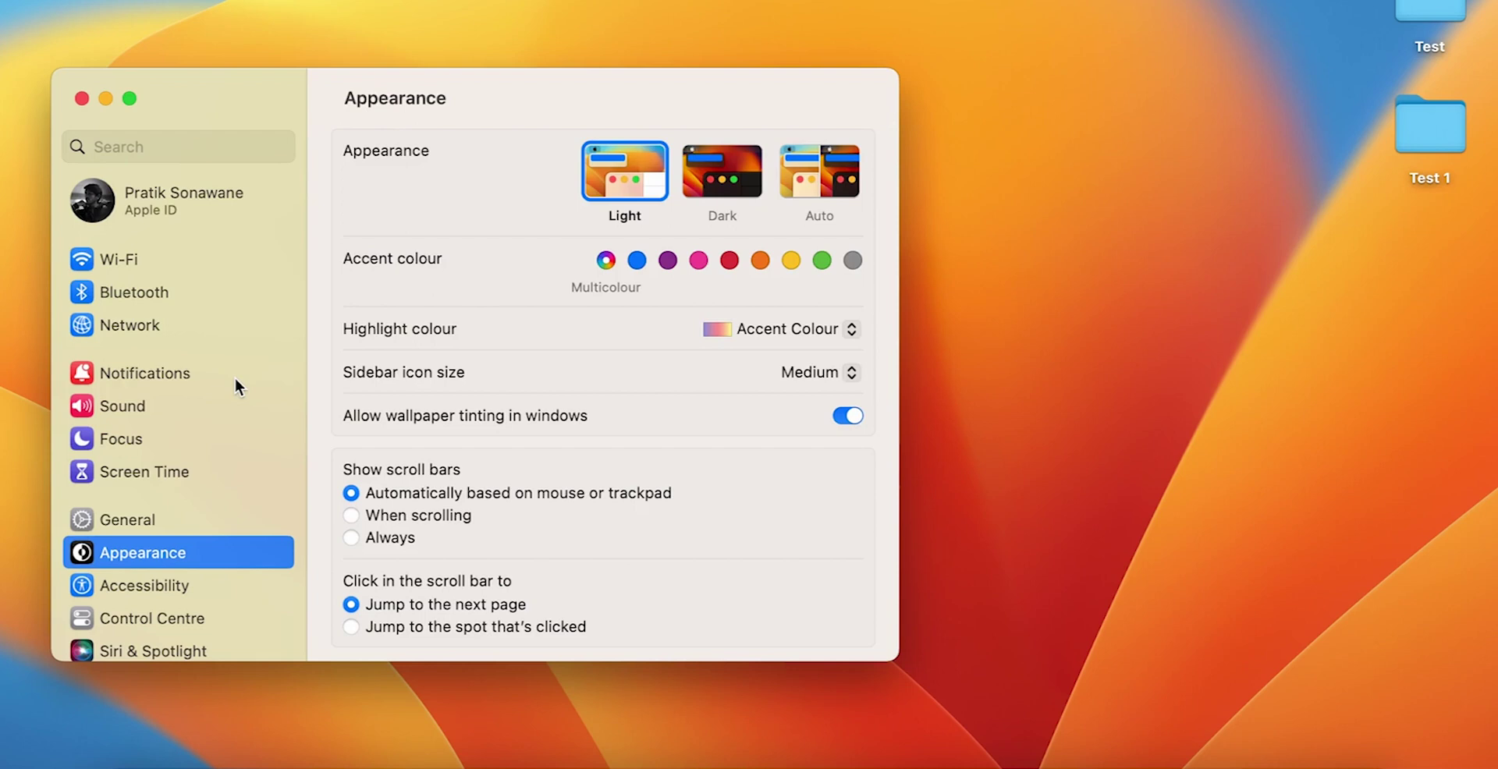
pyautogui.scroll(-8, 235, 381)
pyautogui.scroll(-3, 235, 378)
pyautogui.scroll(-3, 234, 385)
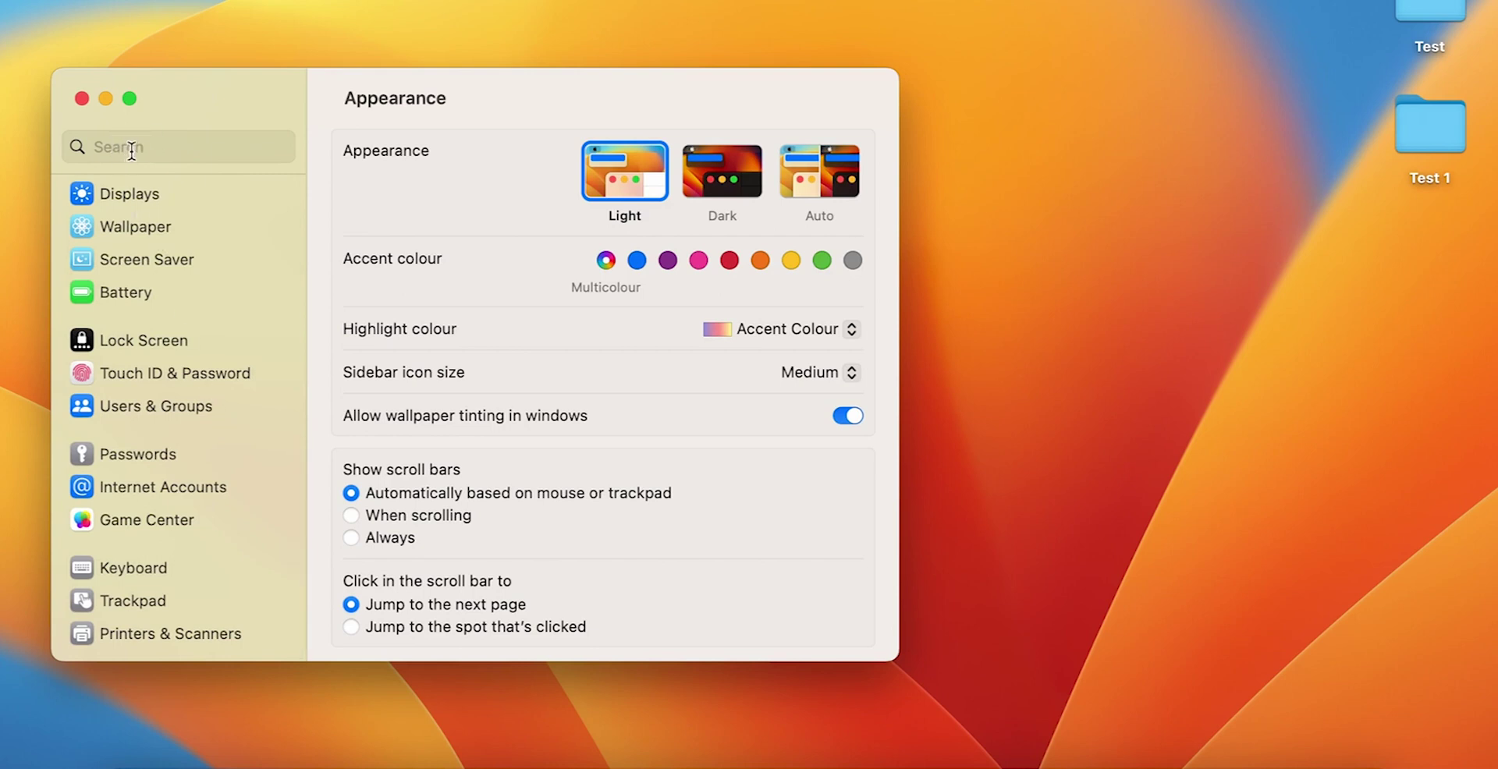
# Step: Show the Users & Groups pane listing the admin, standard test and guest accounts
pyautogui.click(184, 411)
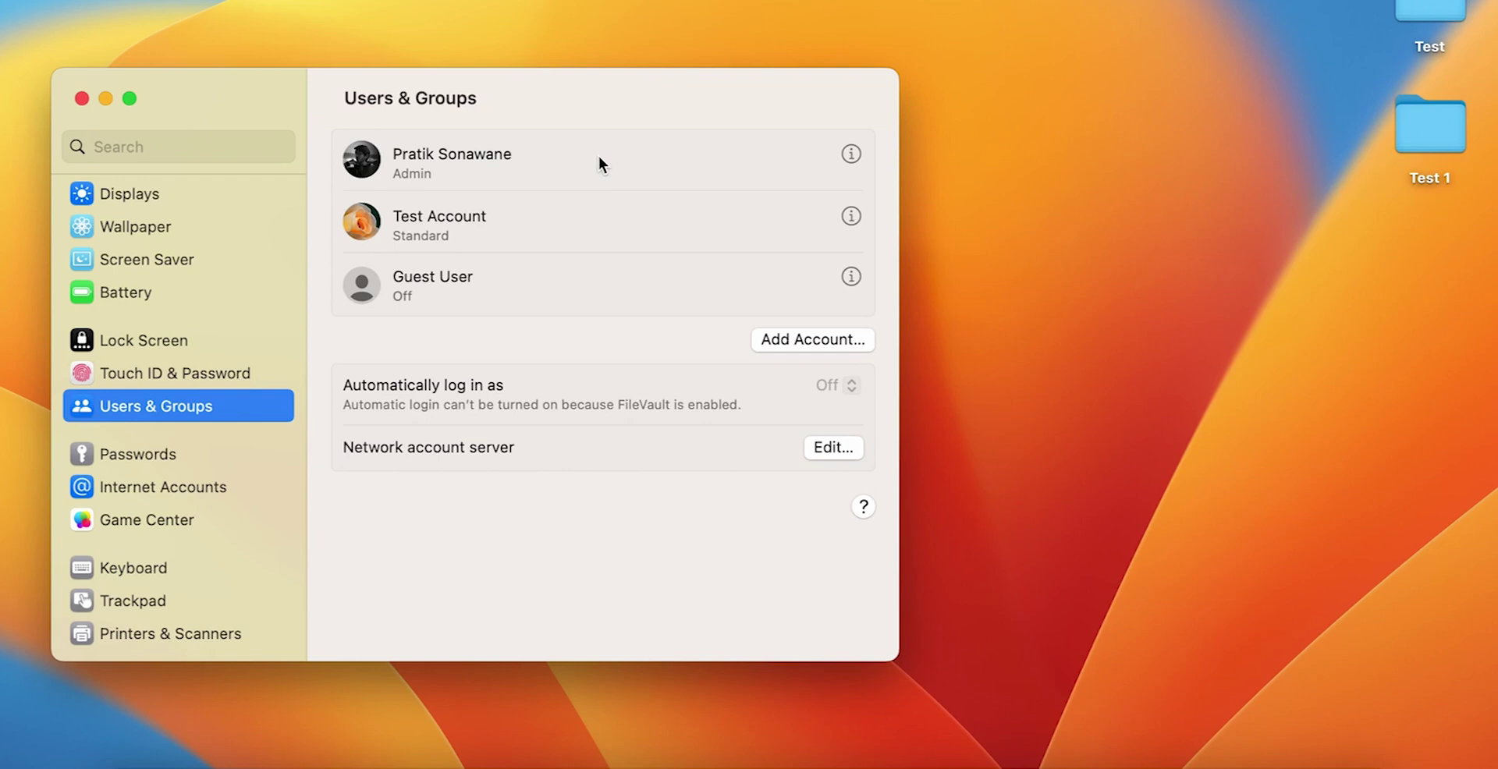
# Step: Open the admin account's Advanced Options and review its user ID, group and account name
pyautogui.rightClick(512, 156)
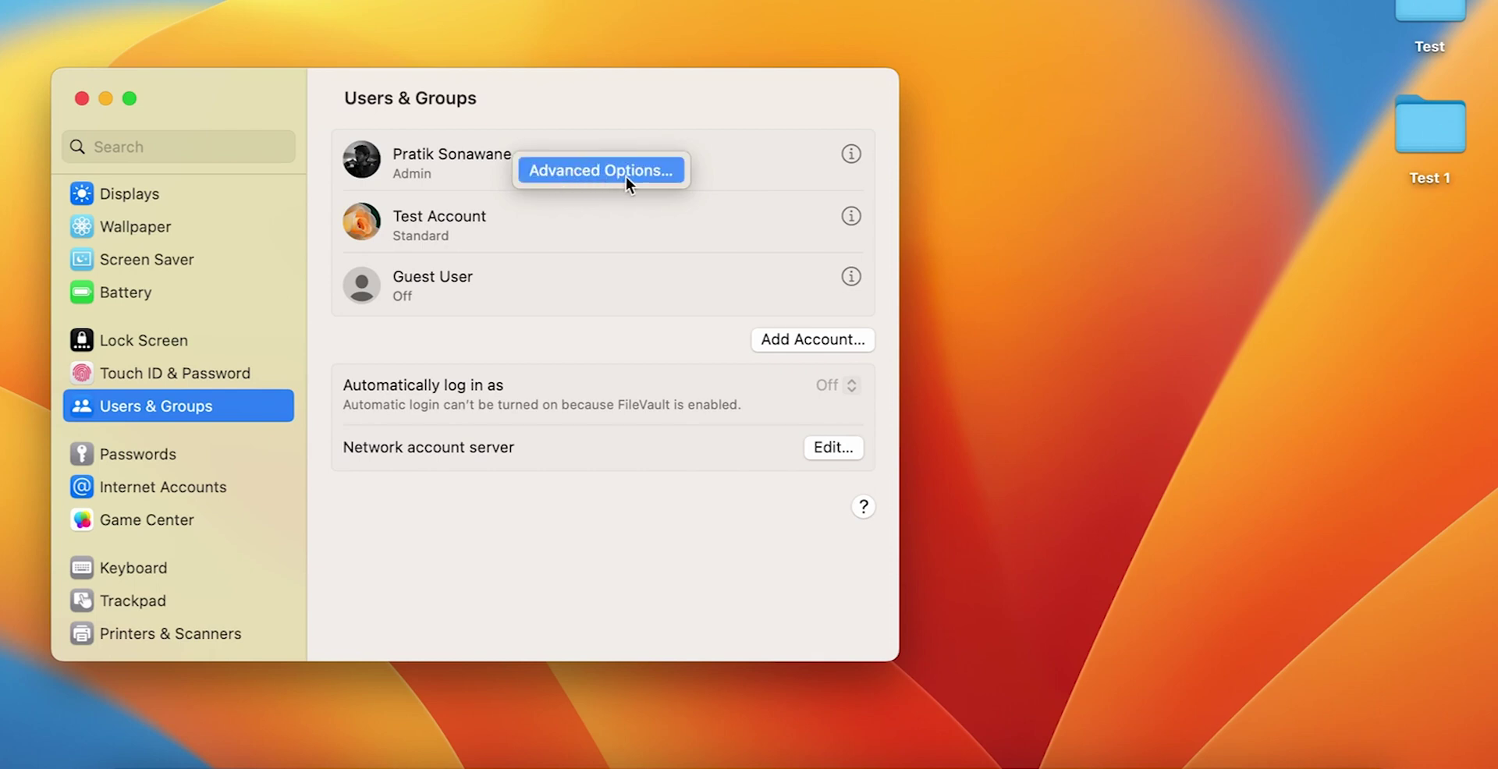
pyautogui.click(647, 172)
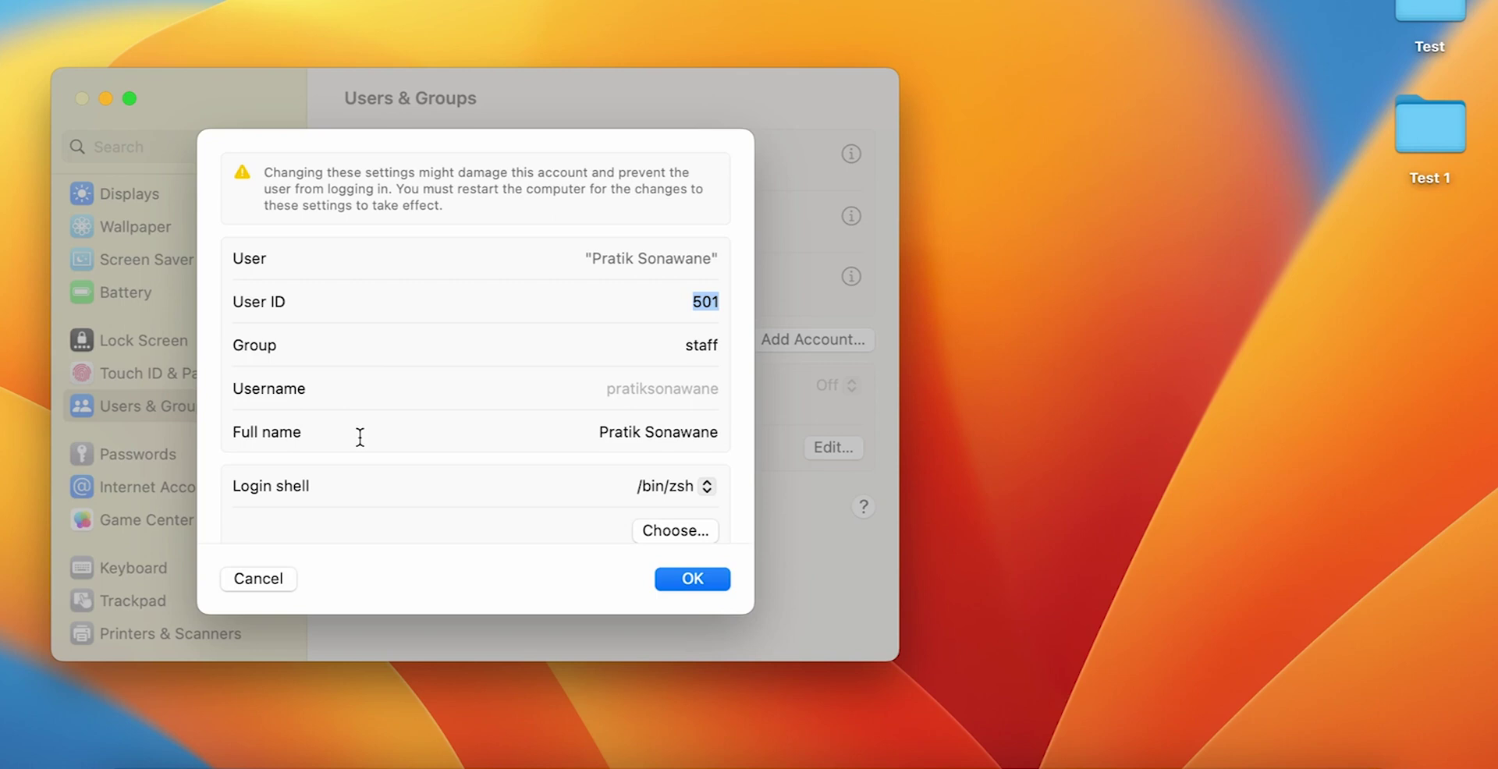
pyautogui.scroll(-5, 344, 506)
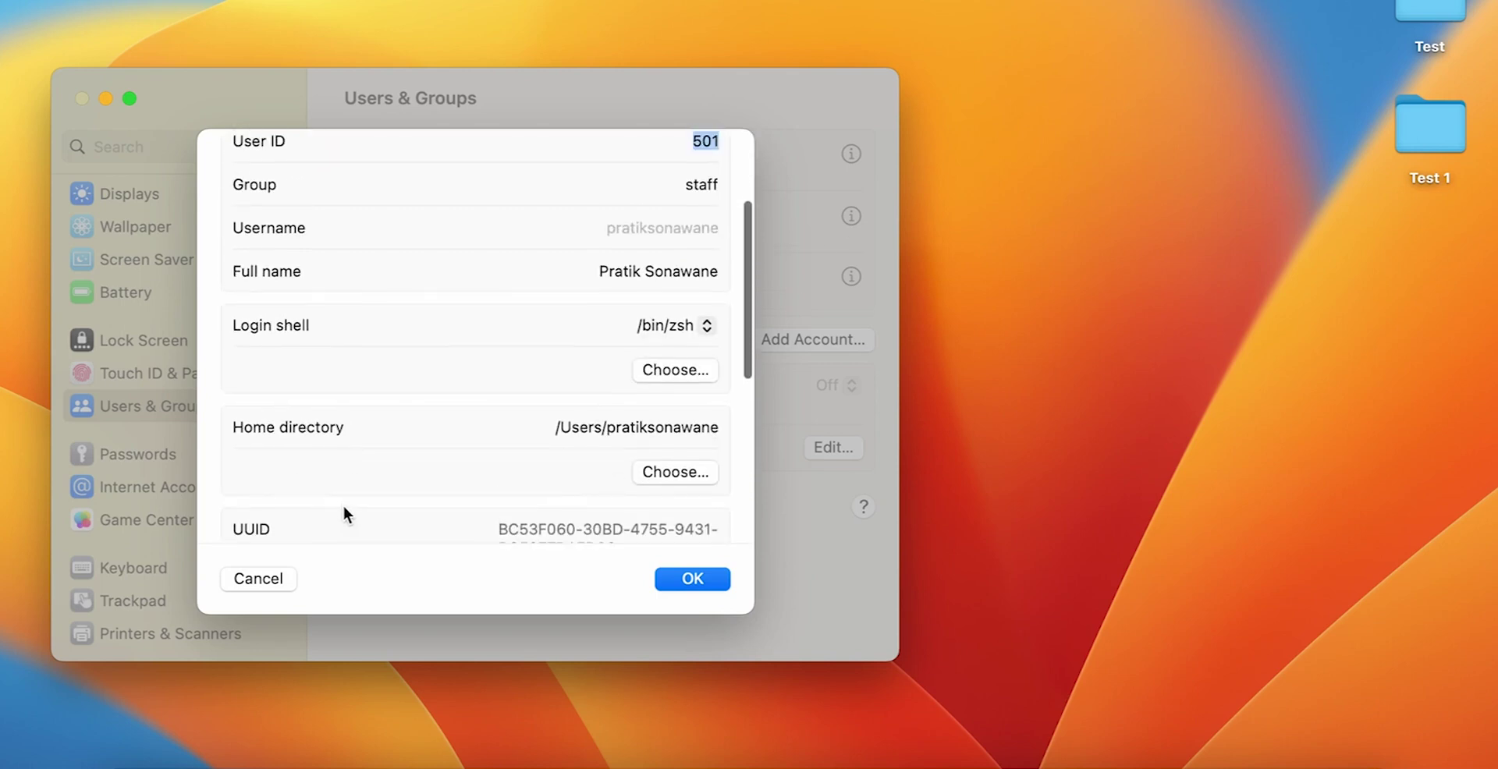
pyautogui.scroll(3, 343, 506)
pyautogui.scroll(2, 344, 506)
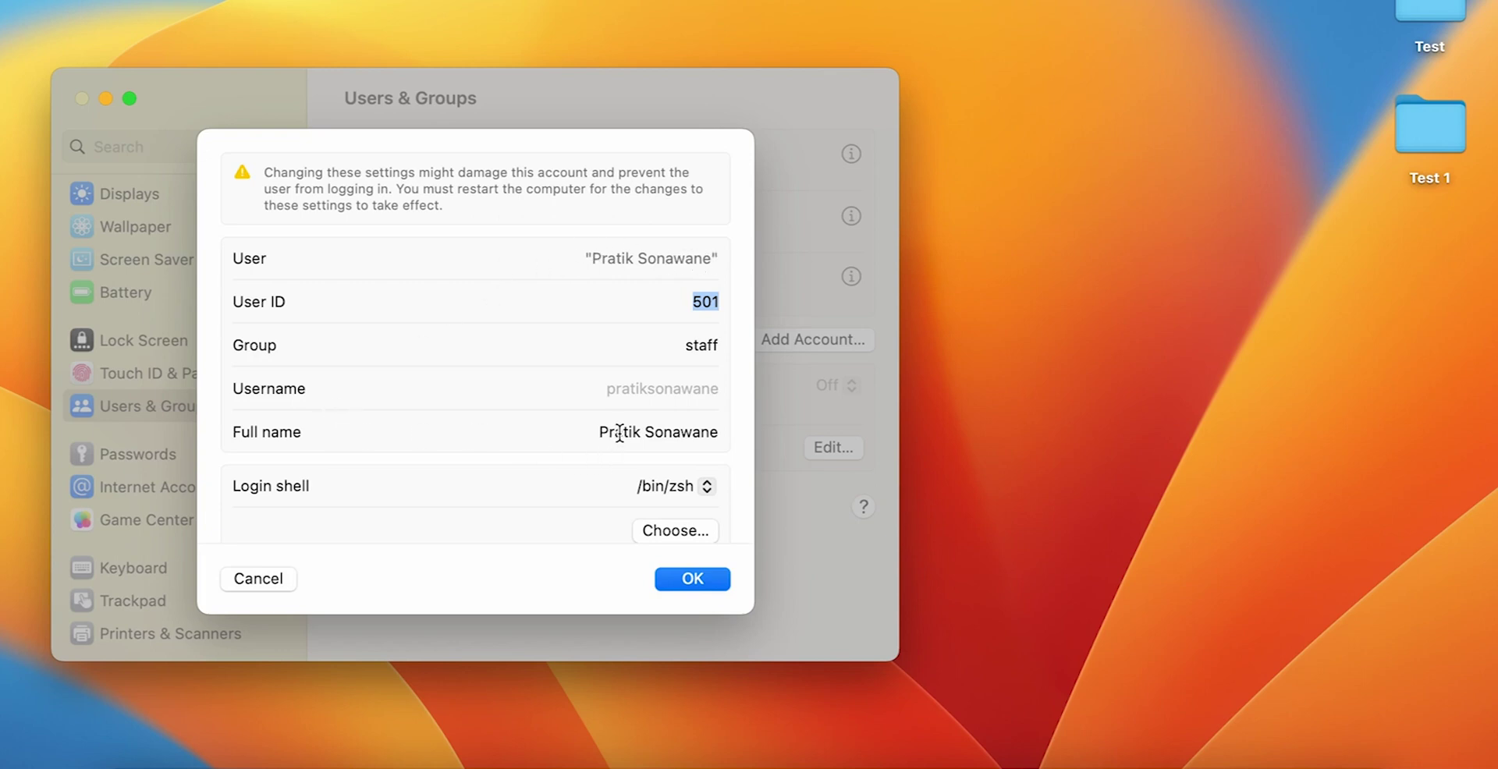
# Step: Delete the surname from the admin account's Full name field, leaving only the first name
pyautogui.doubleClick(682, 432)
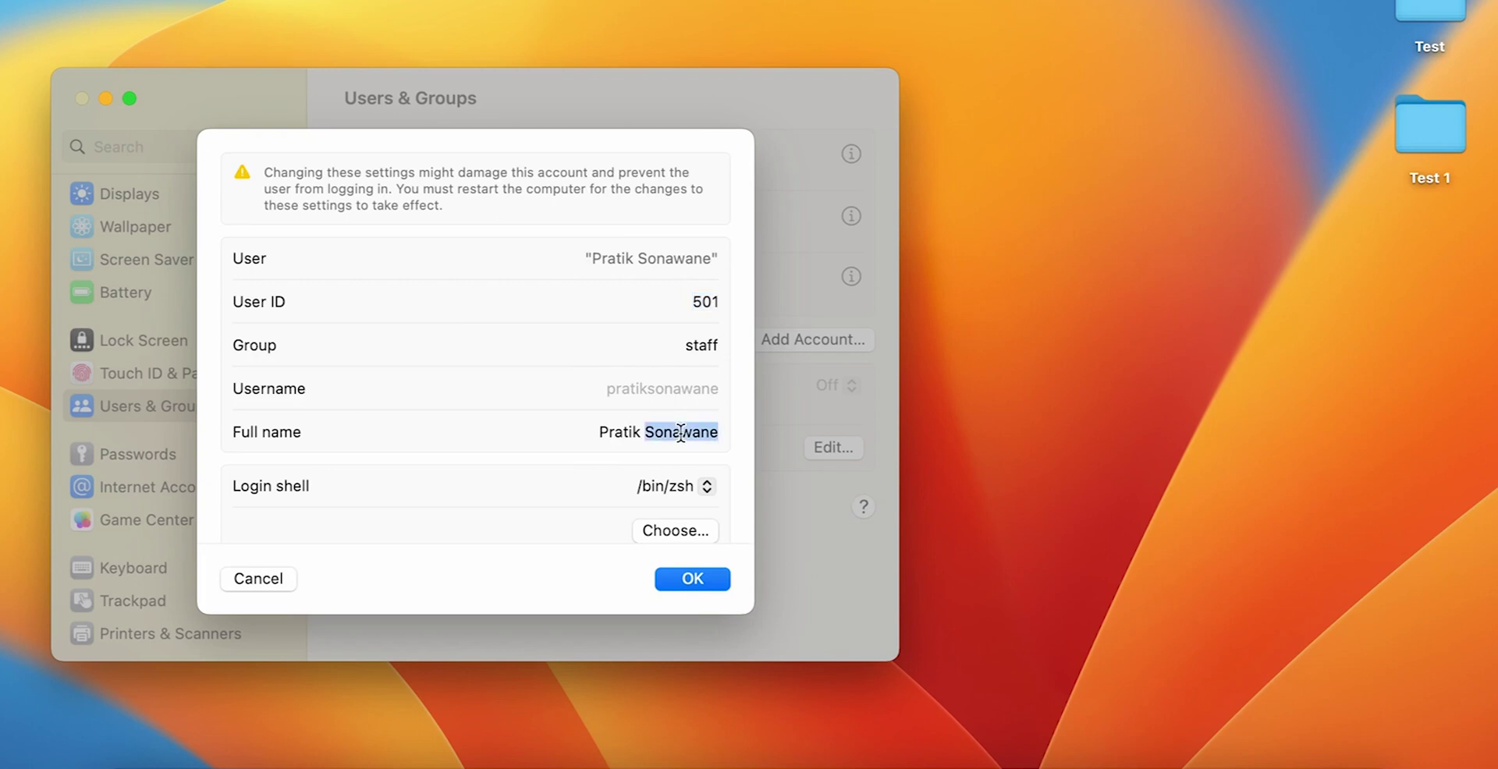
pyautogui.click(636, 434)
pyautogui.click(718, 434)
pyautogui.press('BackSpace')
pyautogui.press('BackSpace')
pyautogui.press('BackSpace')
pyautogui.press('BackSpace')
pyautogui.press('BackSpace')
pyautogui.press('BackSpace')
pyautogui.press('BackSpace')
pyautogui.press('BackSpace')
pyautogui.press('BackSpace')
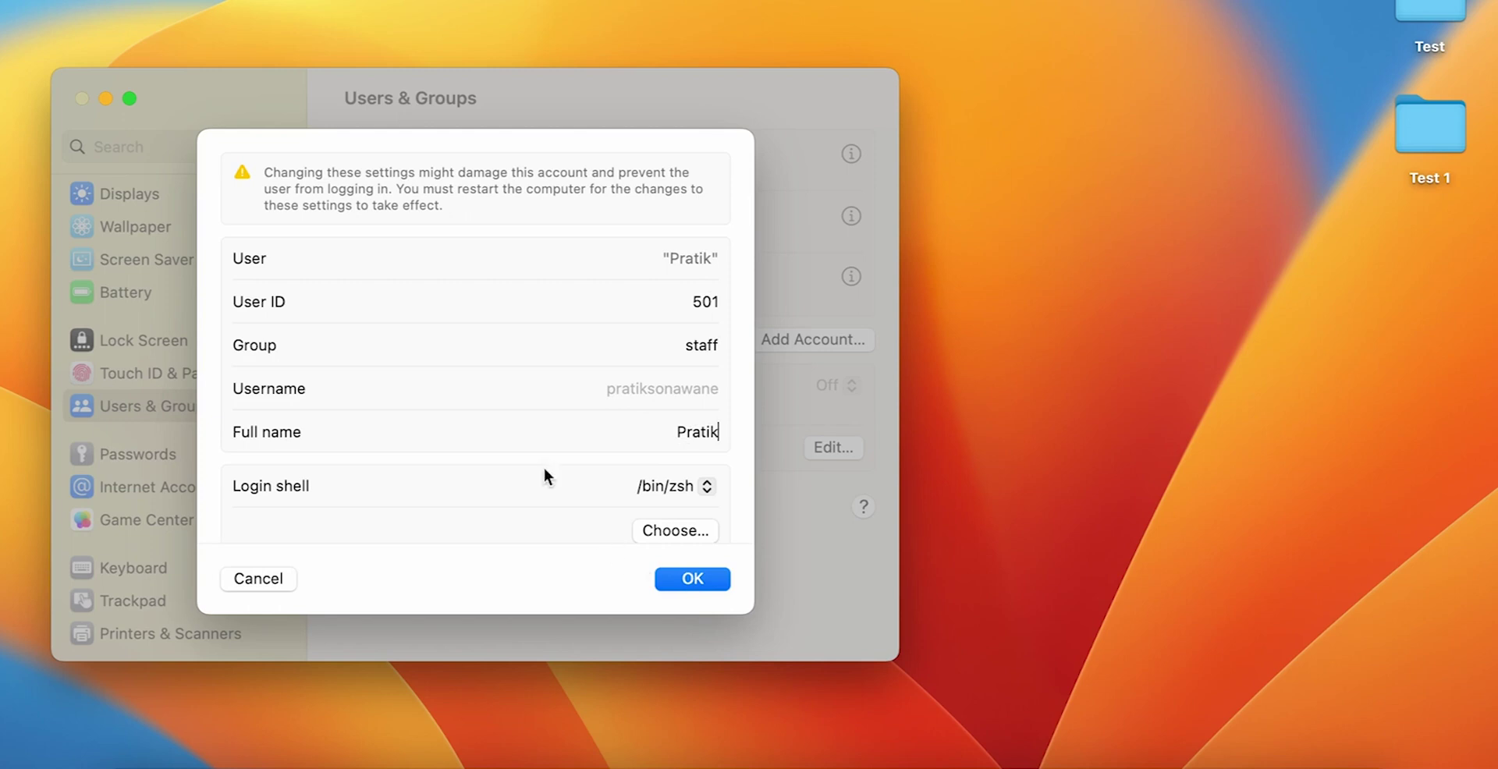
# Step: Save the shortened full name, minimize System Settings and lock the screen
pyautogui.click(682, 581)
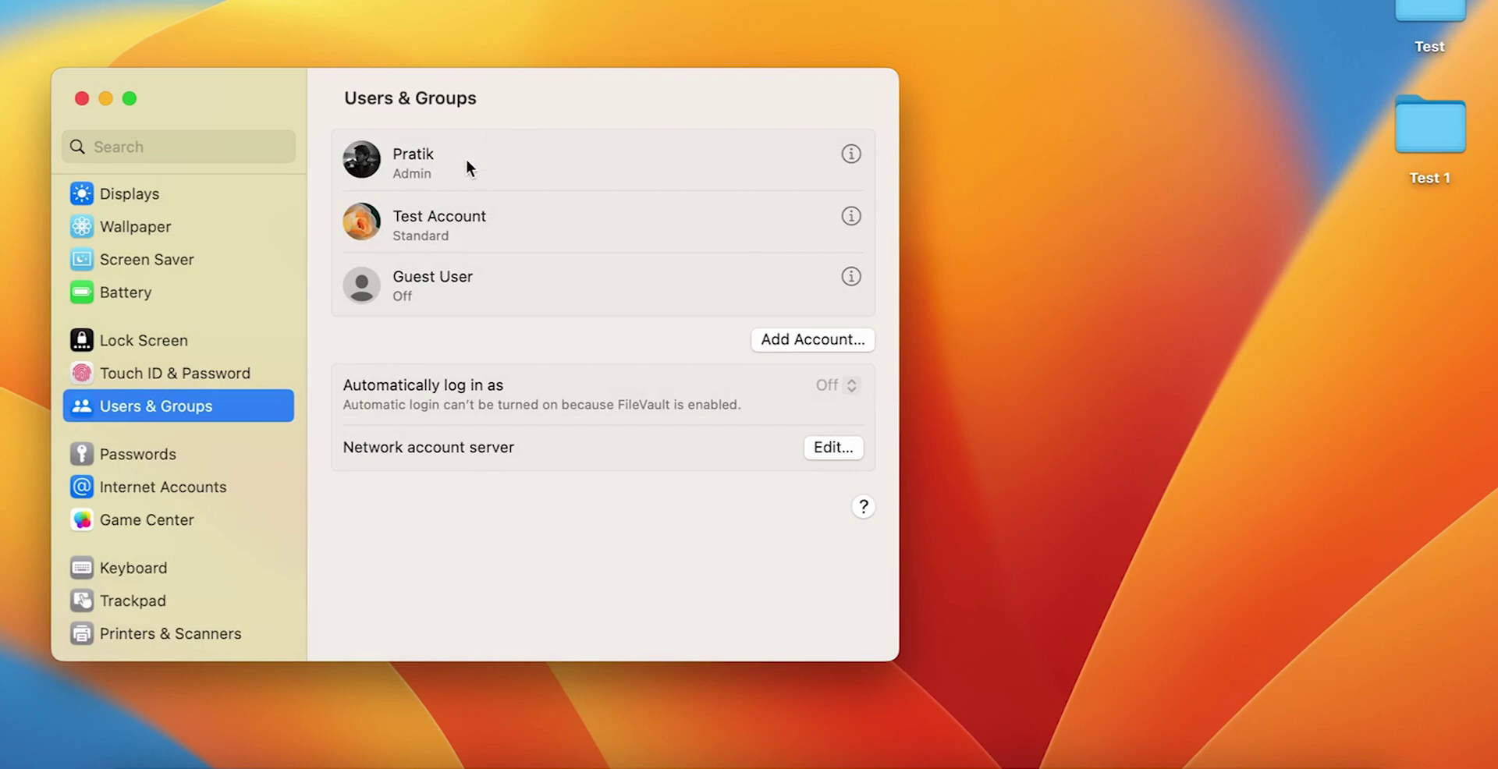
pyautogui.click(105, 99)
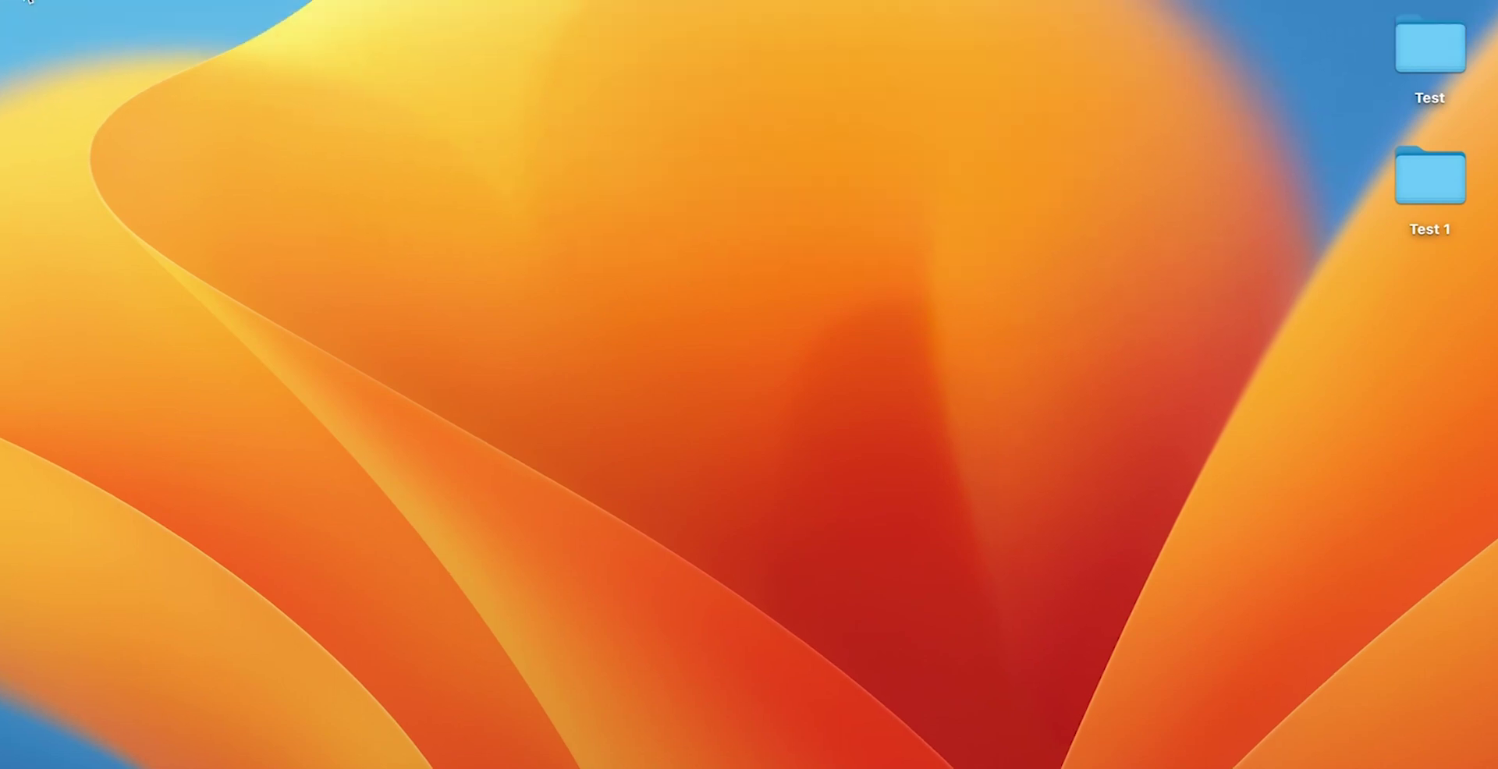
pyautogui.click(21, 14)
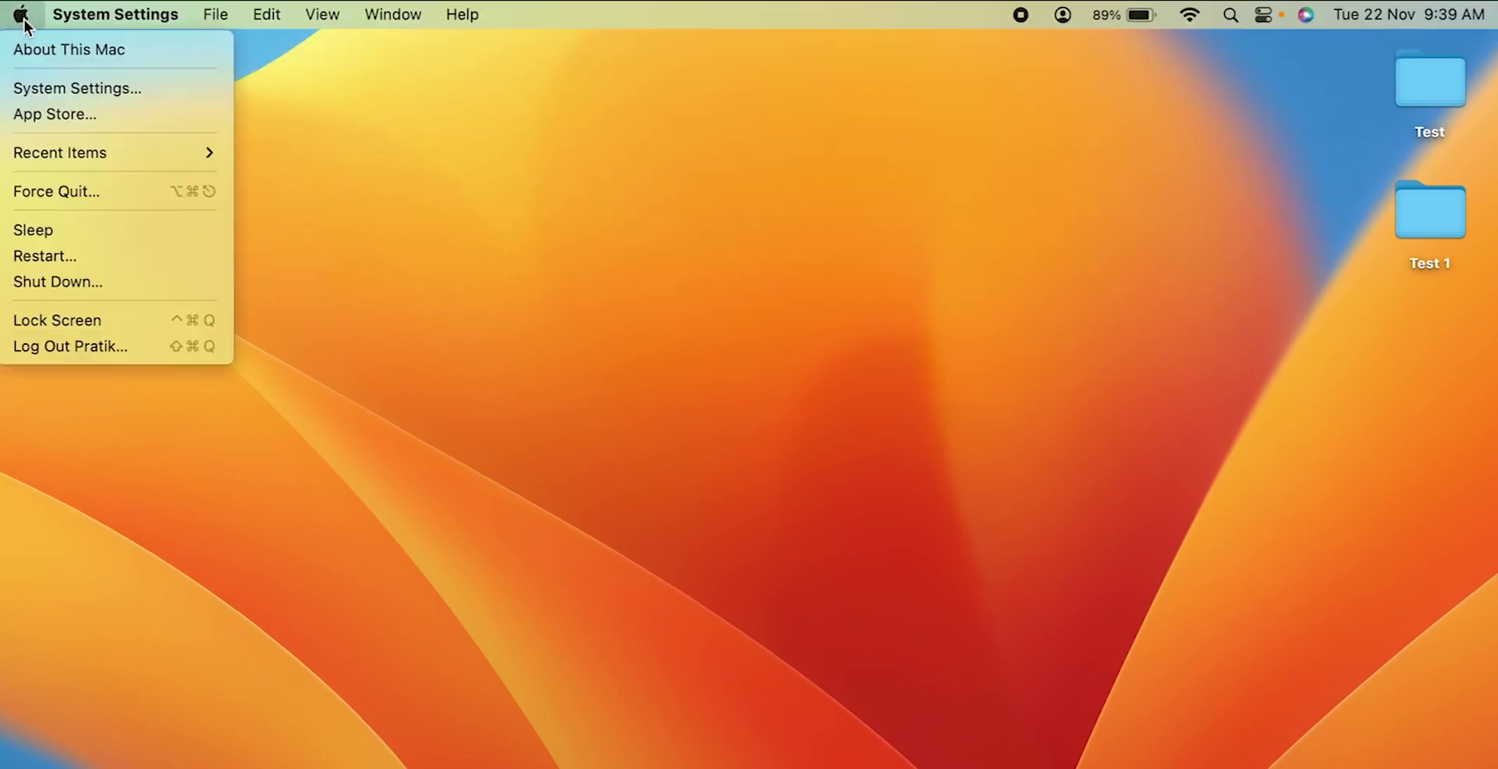
pyautogui.click(68, 324)
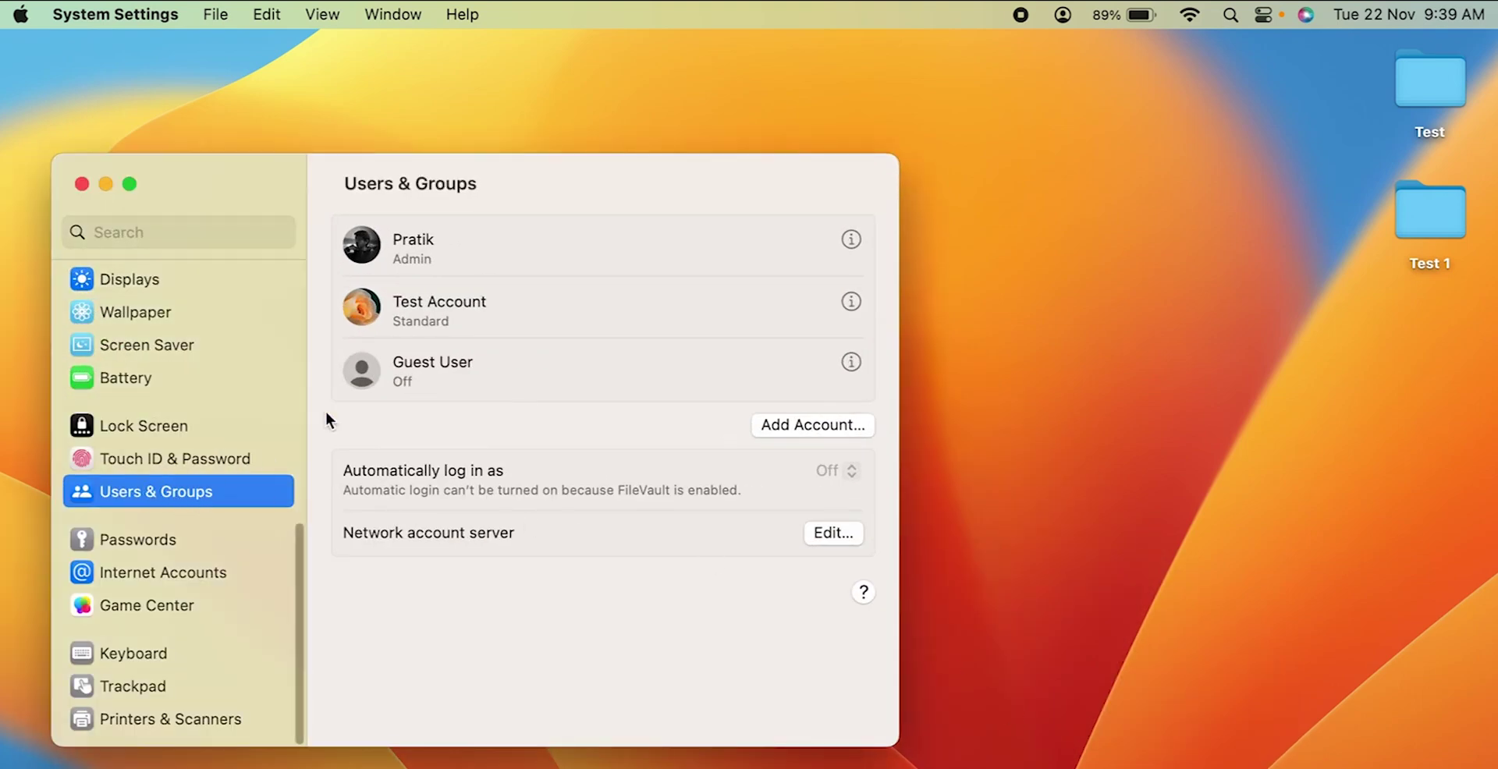
# Step: Reopen the admin account's Advanced Options to check the Full name shows only the first name
pyautogui.rightClick(523, 249)
pyautogui.click(568, 262)
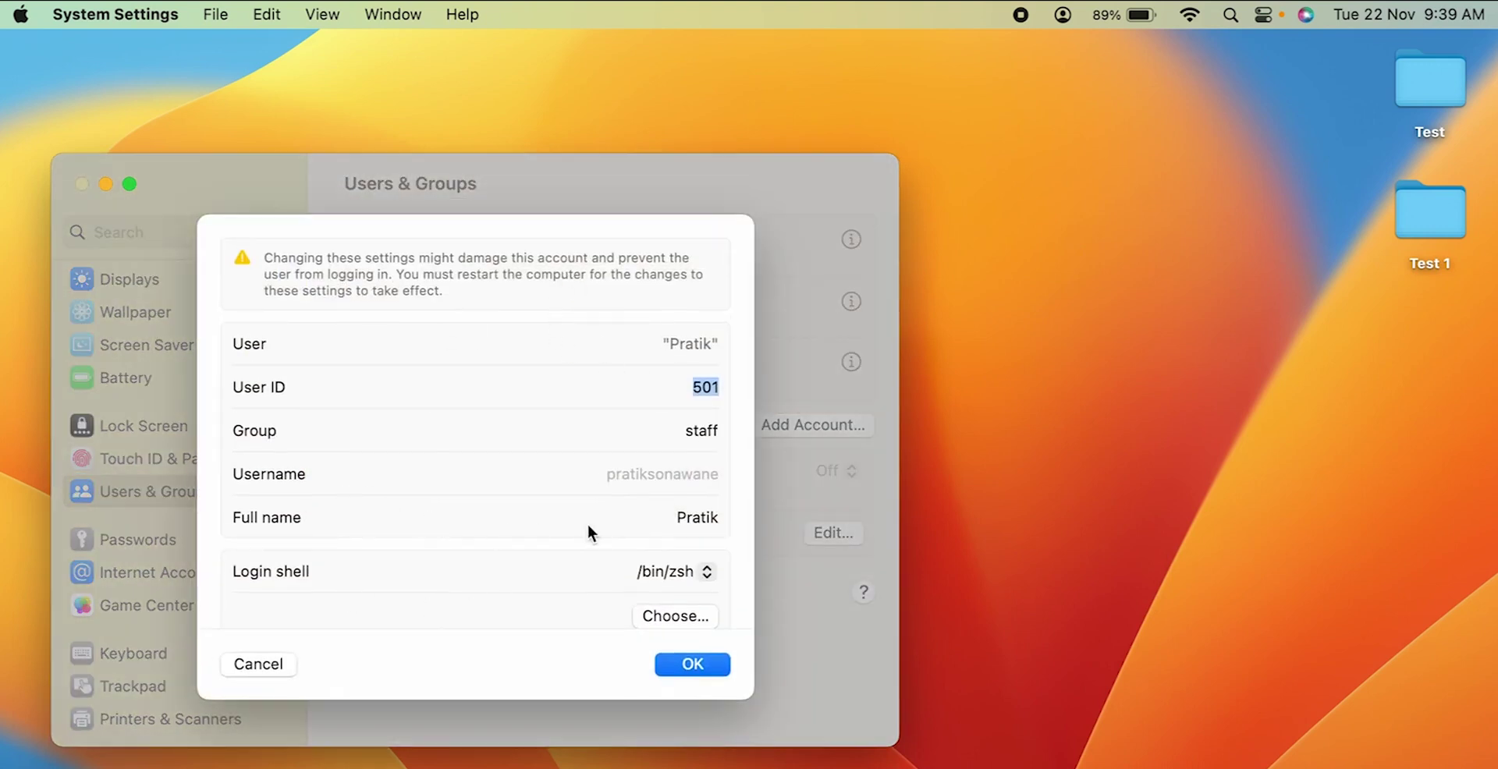